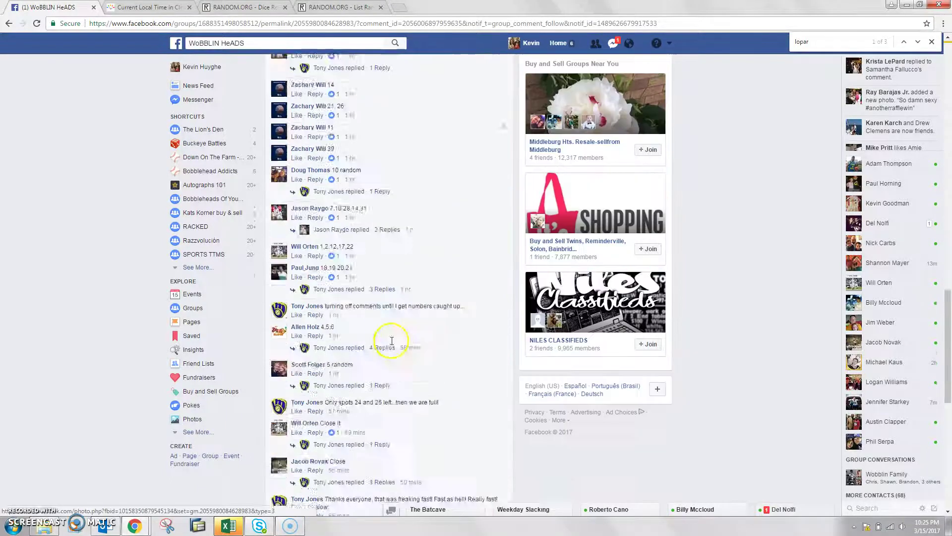
Step: Post the comment 'live' on the Facebook group raffle thread
{"action": "left_click", "coordinate": [346, 452]}
{"action": "type", "text": "live"}
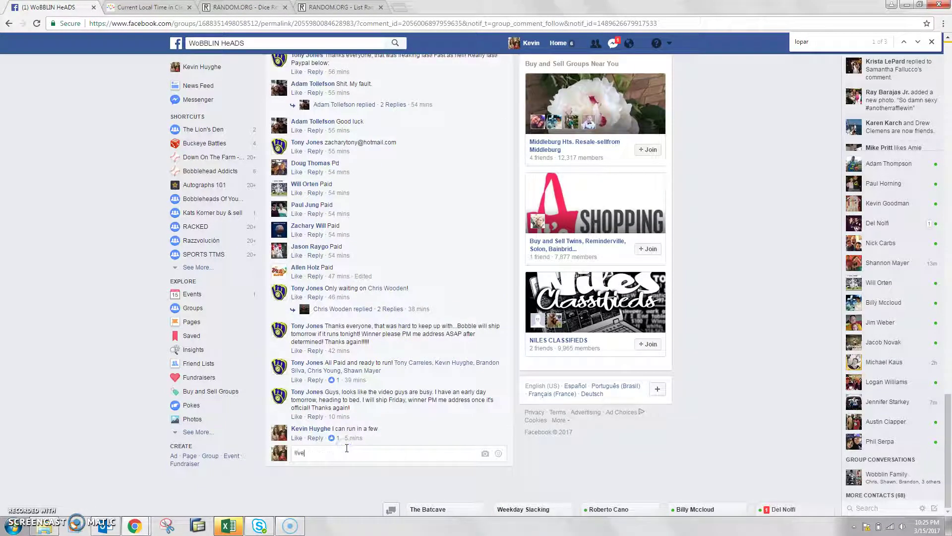
{"action": "key", "text": "Return"}
Step: Paste the 40-name raffle list into the RANDOM.ORG List Randomizer
{"action": "left_click", "coordinate": [181, 9]}
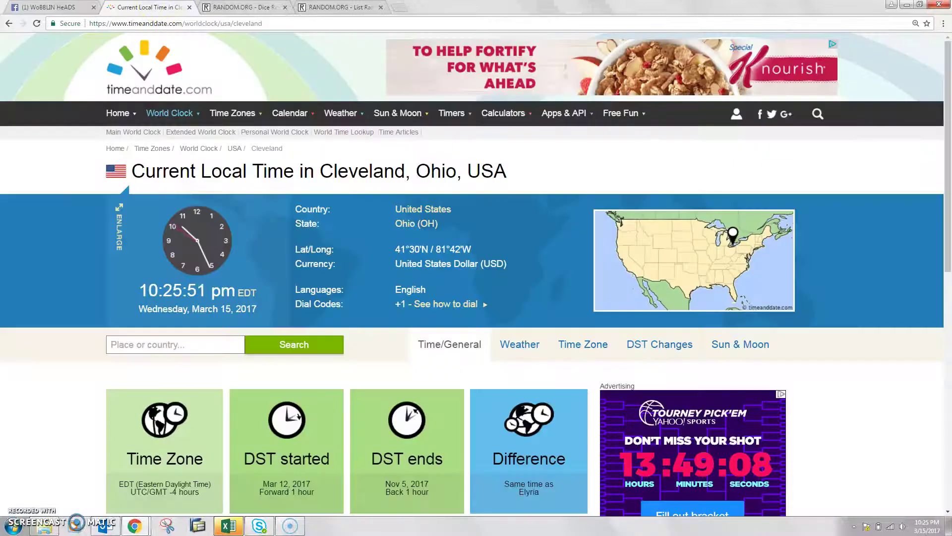
{"action": "left_click", "coordinate": [340, 9]}
{"action": "left_click", "coordinate": [227, 365]}
{"action": "key", "text": "ctrl+v"}
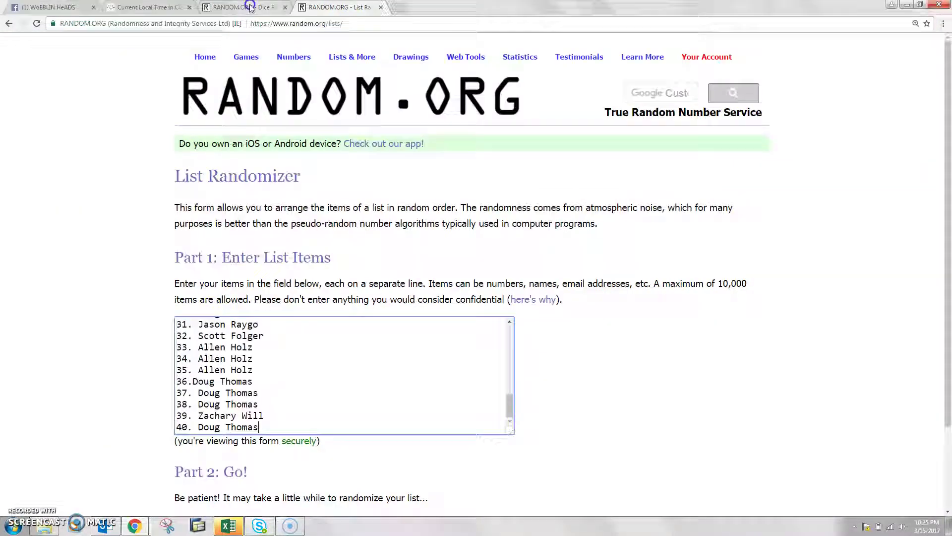
Step: Roll two dice on the RANDOM.ORG Dice Roller, then roll again
{"action": "left_click", "coordinate": [249, 7]}
{"action": "left_click", "coordinate": [214, 276]}
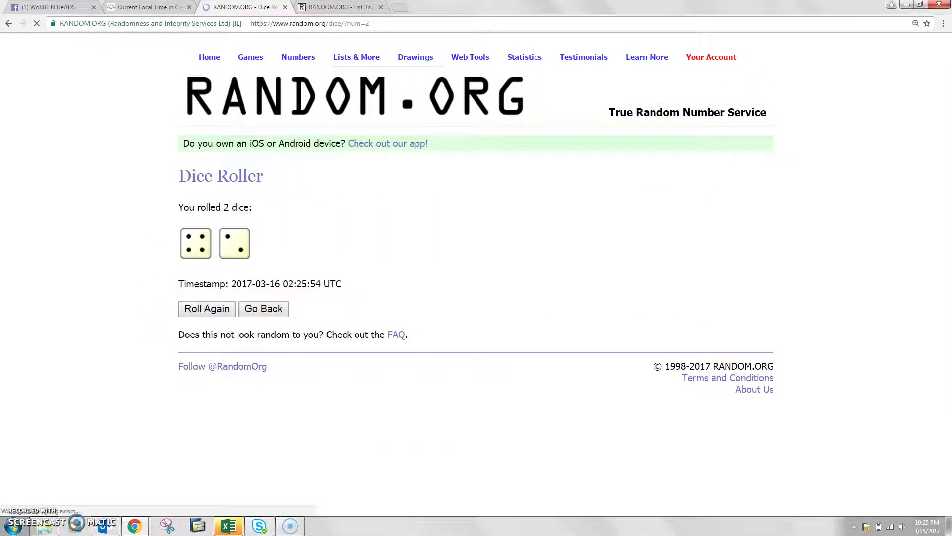
{"action": "left_click", "coordinate": [204, 311]}
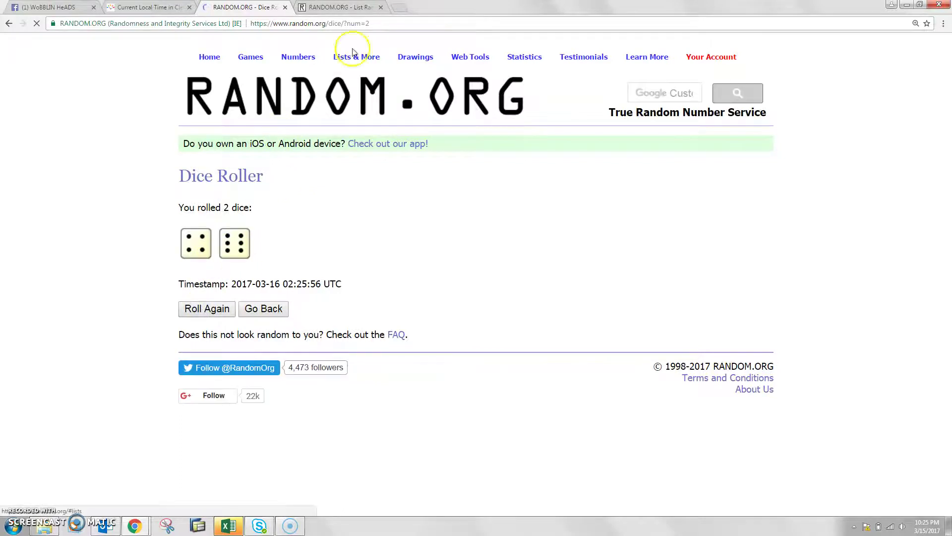
{"action": "left_click", "coordinate": [340, 7]}
Step: Randomize the 40-name list, then reshuffle it six more times
{"action": "left_click", "coordinate": [215, 424]}
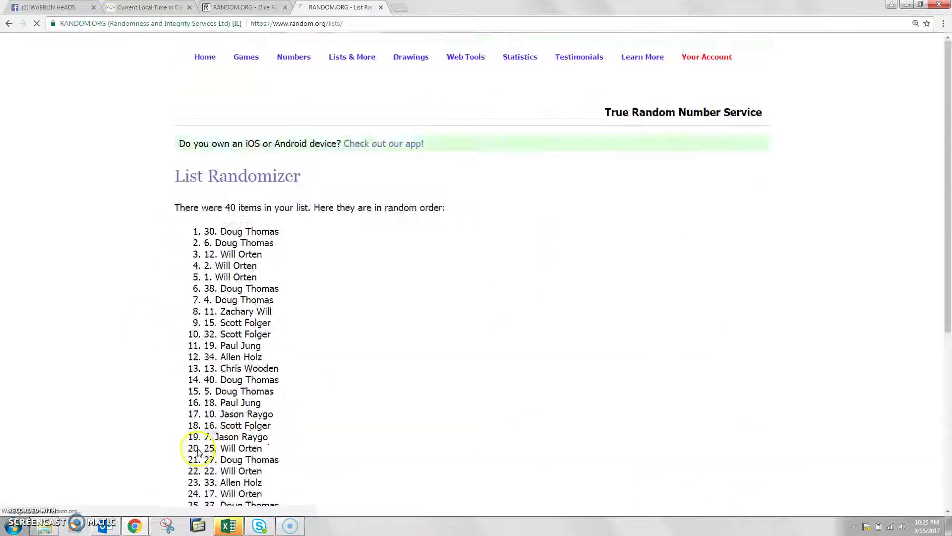
{"action": "left_click", "coordinate": [198, 454]}
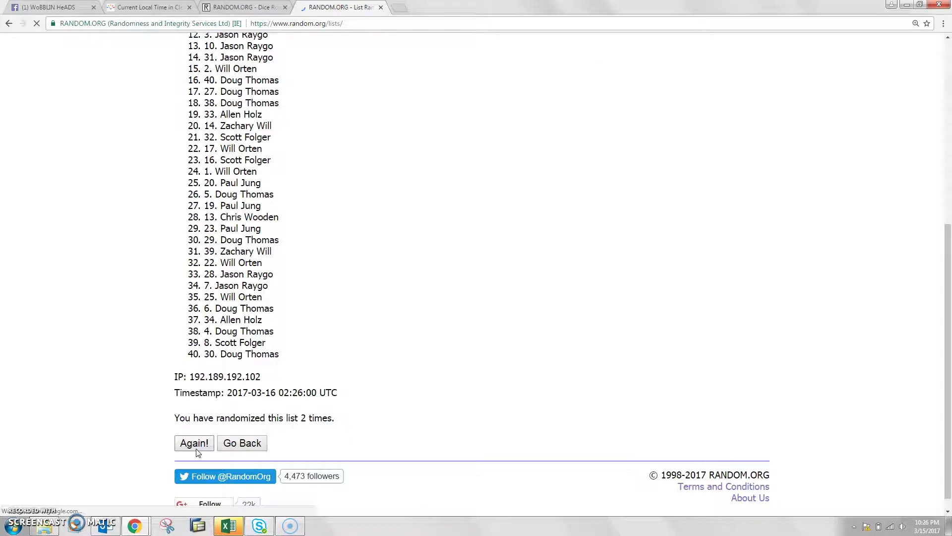
{"action": "left_click", "coordinate": [195, 448]}
{"action": "left_click", "coordinate": [195, 448]}
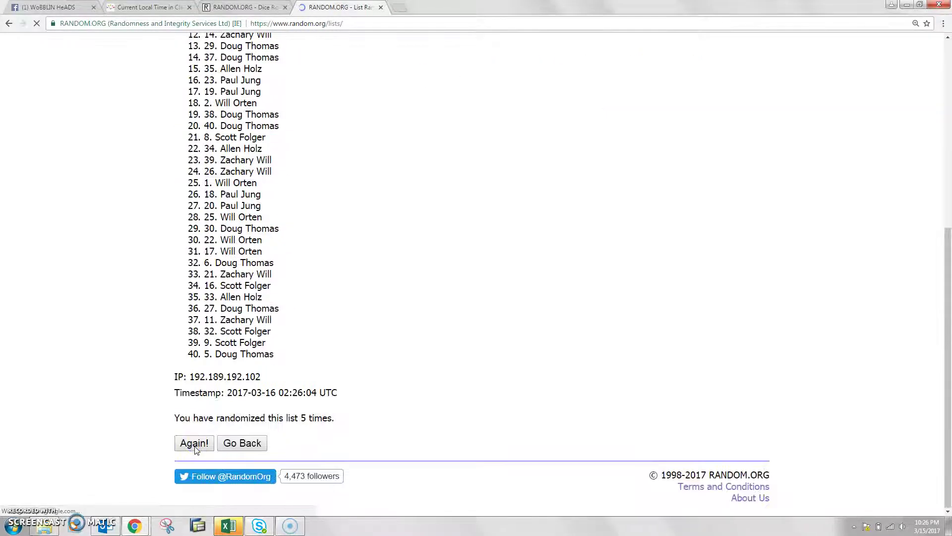
{"action": "left_click", "coordinate": [195, 444]}
{"action": "left_click", "coordinate": [194, 444]}
{"action": "left_click", "coordinate": [194, 445]}
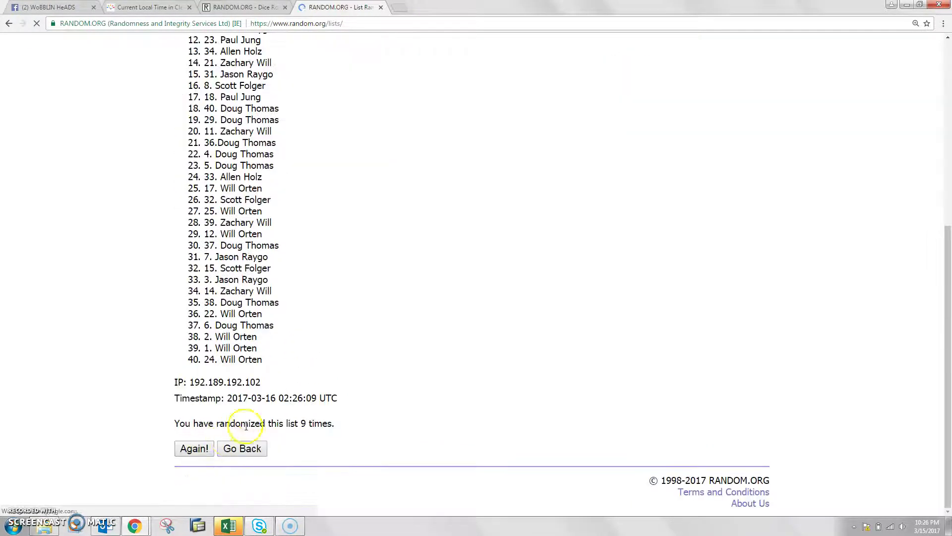
{"action": "left_click_drag", "start_coordinate": [297, 420], "coordinate": [335, 419]}
{"action": "left_click", "coordinate": [239, 8]}
{"action": "left_click", "coordinate": [346, 7]}
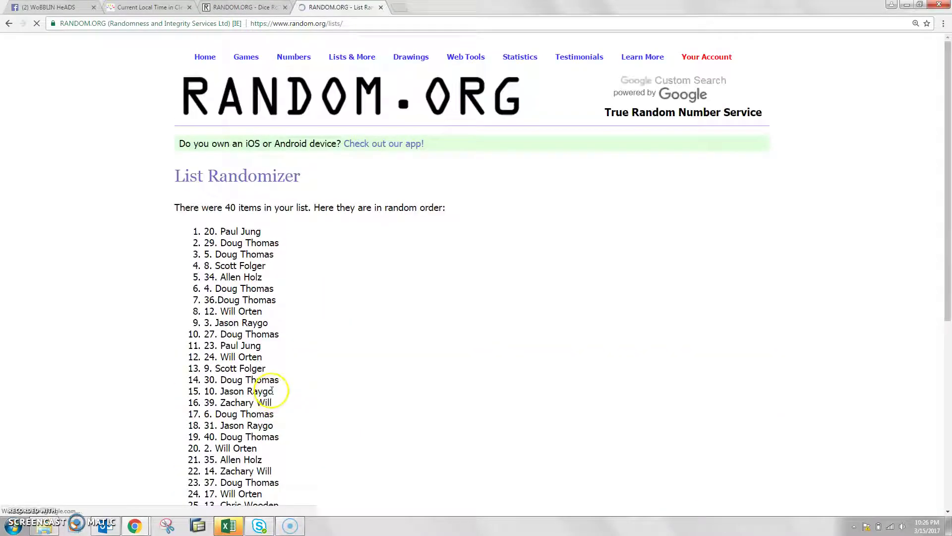
{"action": "scroll", "coordinate": [260, 395], "scroll_direction": "up", "scroll_amount": 6}
{"action": "left_click_drag", "start_coordinate": [52, 361], "coordinate": [176, 365]}
{"action": "left_click_drag", "start_coordinate": [53, 325], "coordinate": [59, 376]}
{"action": "left_click", "coordinate": [273, 397]}
{"action": "scroll", "coordinate": [272, 391], "scroll_direction": "down", "scroll_amount": 2}
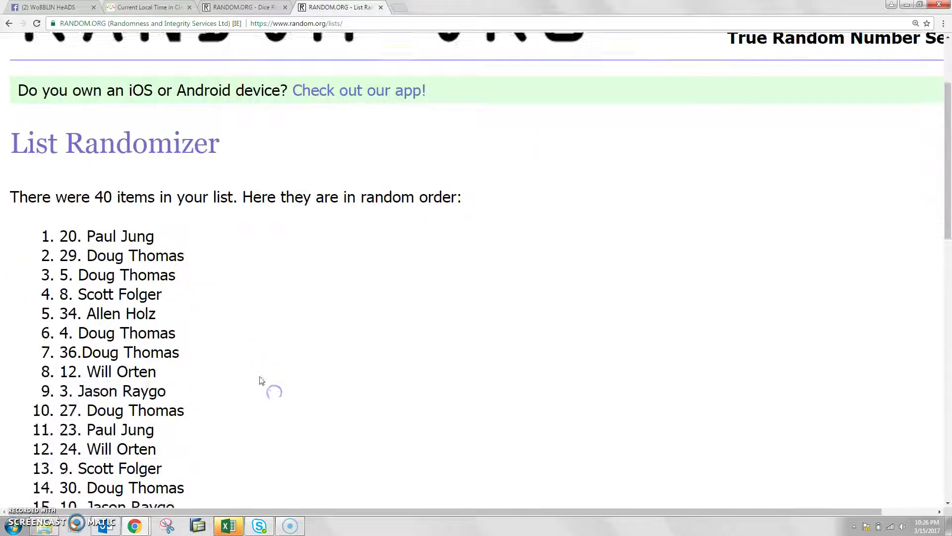
{"action": "scroll", "coordinate": [223, 350], "scroll_direction": "down", "scroll_amount": 8}
{"action": "left_click_drag", "start_coordinate": [288, 309], "coordinate": [240, 310]}
Step: Go back to the Facebook raffle thread via the dice and Cleveland time tabs
{"action": "left_click", "coordinate": [238, 6]}
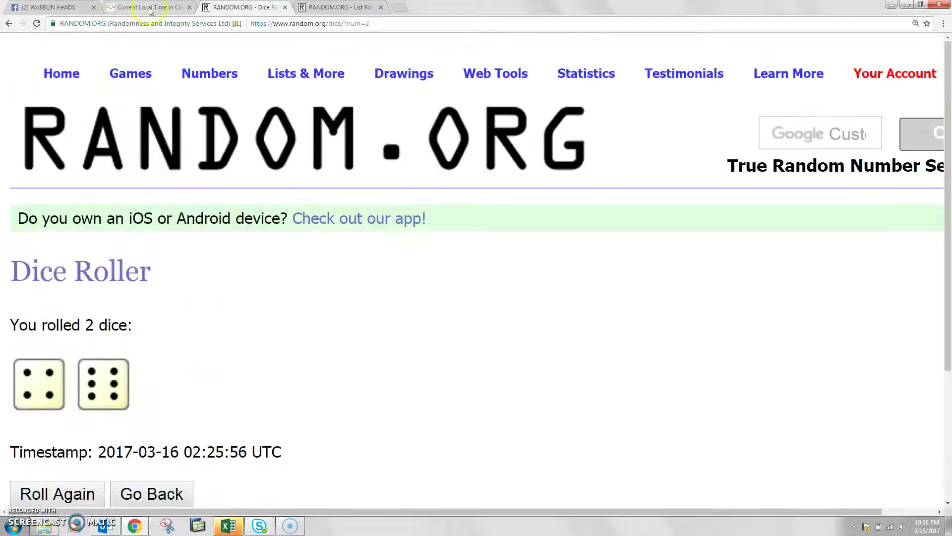
{"action": "left_click", "coordinate": [158, 7]}
{"action": "left_click", "coordinate": [59, 6]}
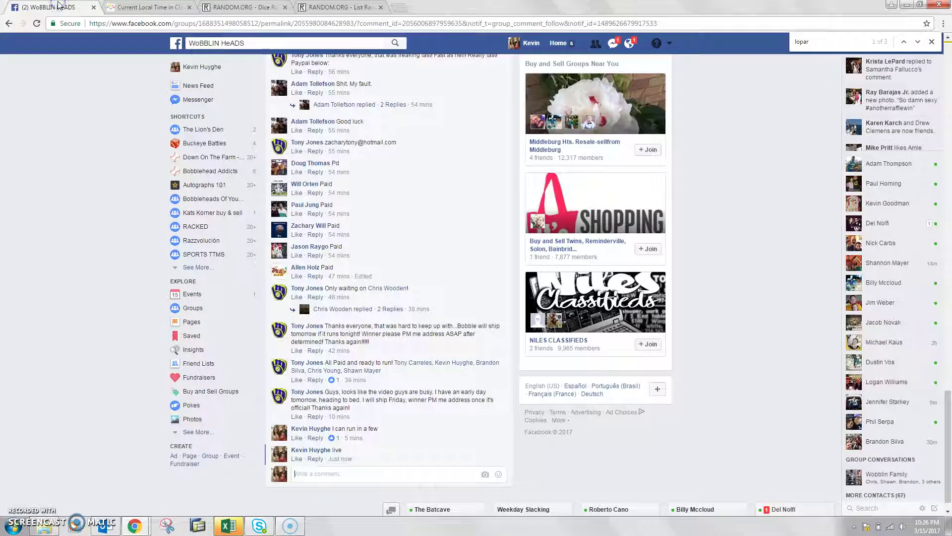